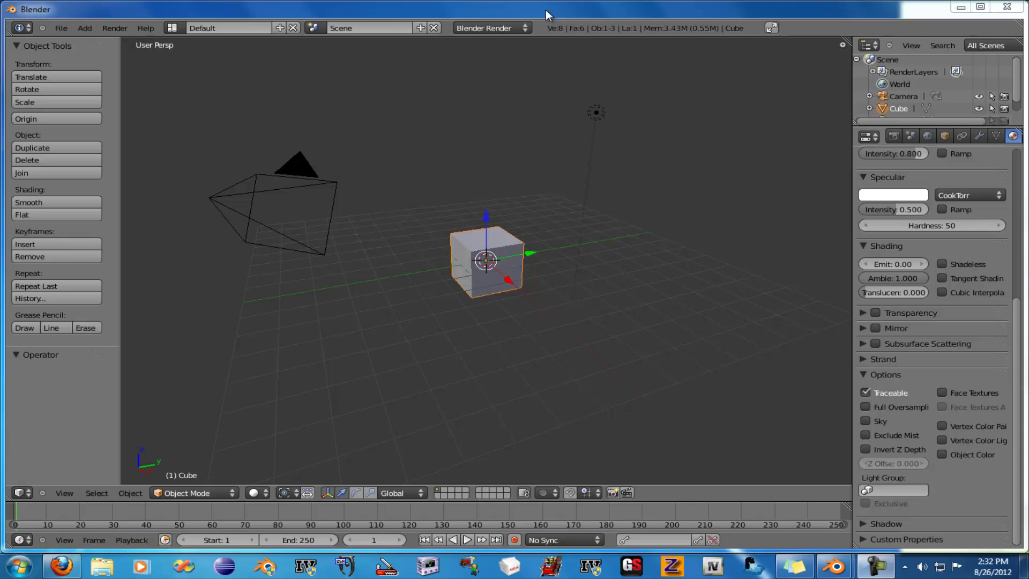
Orbit the view around the cube to a frontal angle, briefly checking the camera view.
{"action": "middle_click_drag", "start_coordinate": [583, 202], "coordinate": [599, 327]}
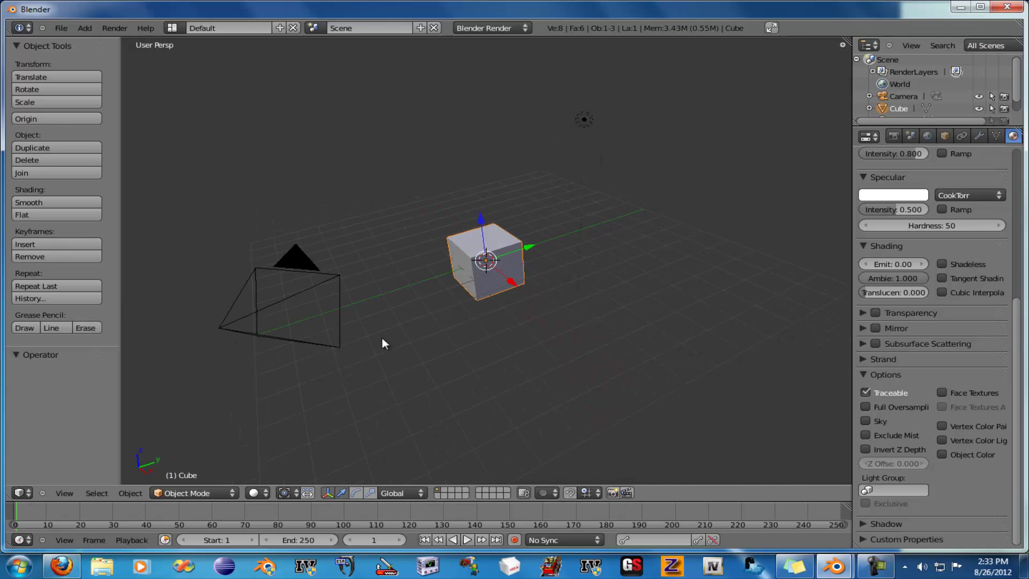
{"action": "middle_click_drag", "start_coordinate": [526, 269], "coordinate": [498, 271]}
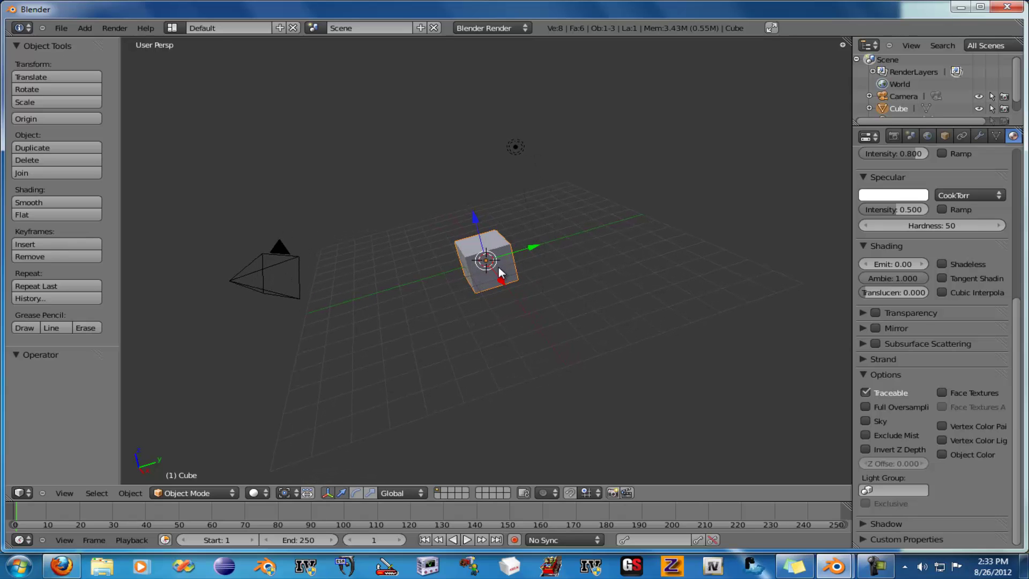
{"action": "key", "text": "KP_0"}
{"action": "middle_click_drag", "start_coordinate": [604, 251], "coordinate": [704, 274]}
{"action": "scroll", "coordinate": [558, 263], "scroll_direction": "down", "scroll_amount": 3}
{"action": "middle_click_drag", "start_coordinate": [563, 229], "coordinate": [620, 320]}
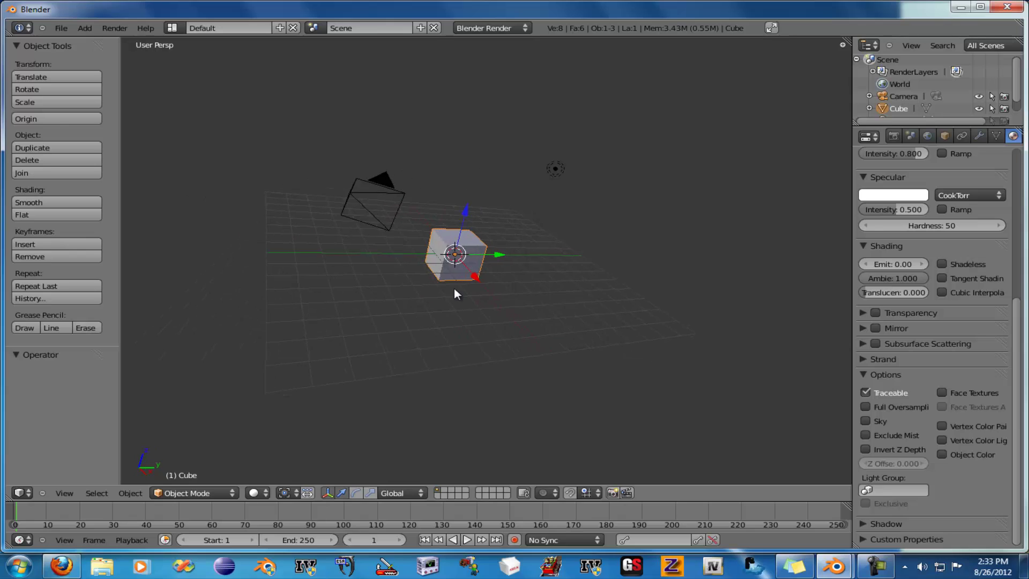
{"action": "middle_click_drag", "start_coordinate": [459, 291], "coordinate": [416, 291]}
{"action": "middle_click_drag", "start_coordinate": [494, 254], "coordinate": [498, 299]}
{"action": "scroll", "coordinate": [464, 271], "scroll_direction": "up", "scroll_amount": 3}
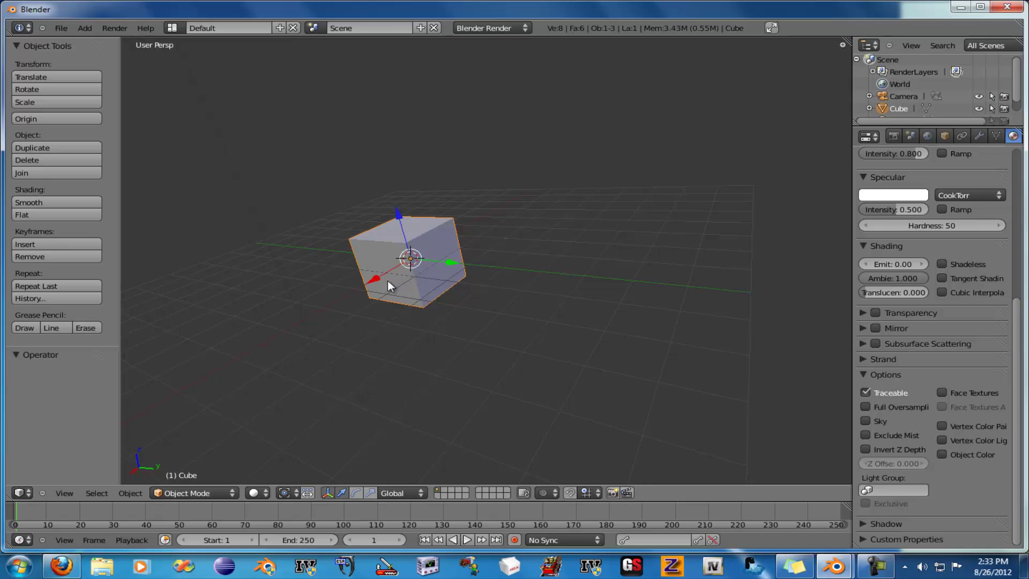
{"action": "middle_click_drag", "start_coordinate": [388, 280], "coordinate": [472, 282]}
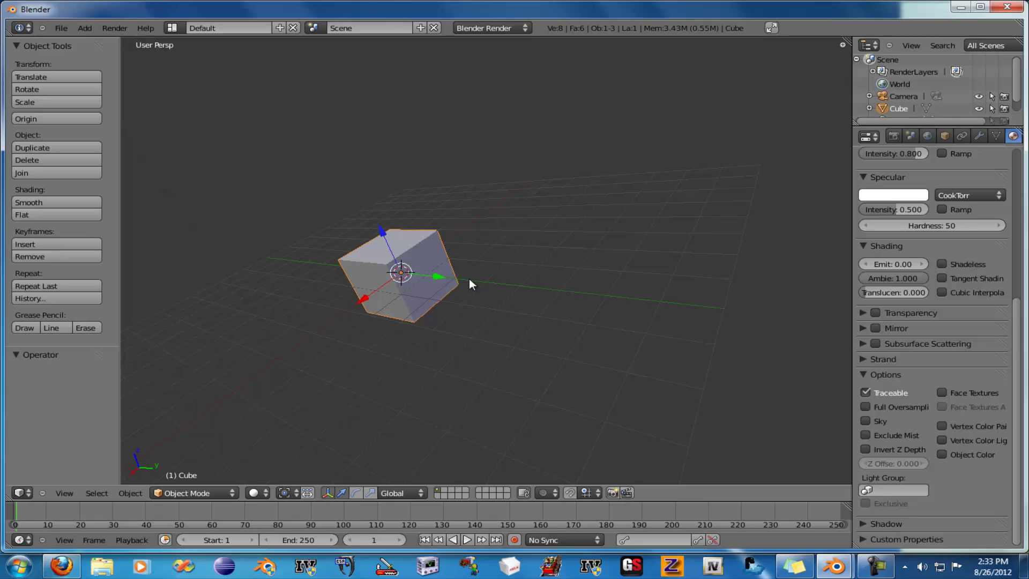
{"action": "middle_click_drag", "start_coordinate": [320, 289], "coordinate": [522, 368]}
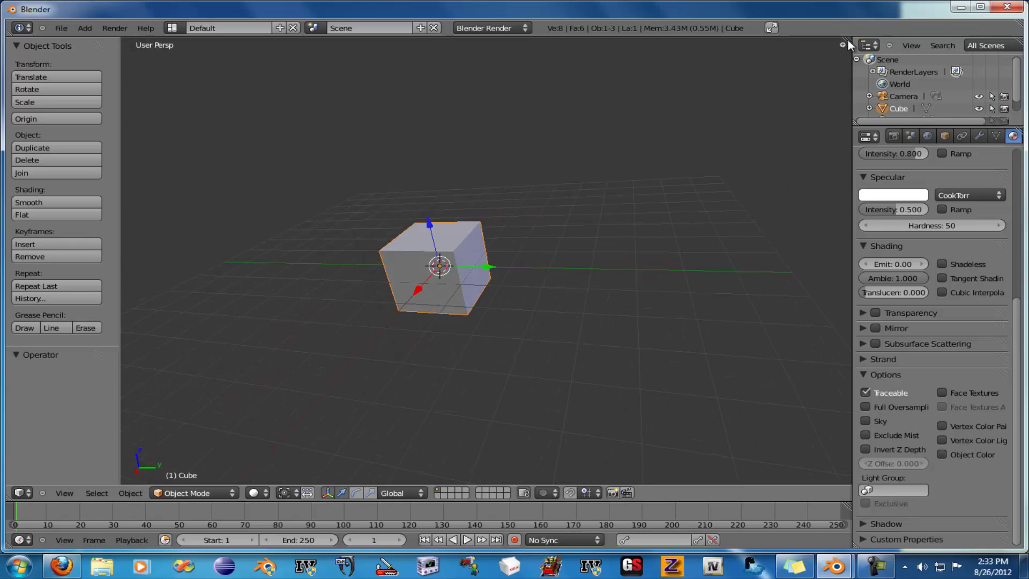
Split the 3D view into two side-by-side viewports and put the cube into Edit Mode.
{"action": "left_click_drag", "start_coordinate": [847, 40], "coordinate": [592, 40]}
{"action": "middle_click_drag", "start_coordinate": [296, 270], "coordinate": [304, 257]}
{"action": "key", "text": "Tab"}
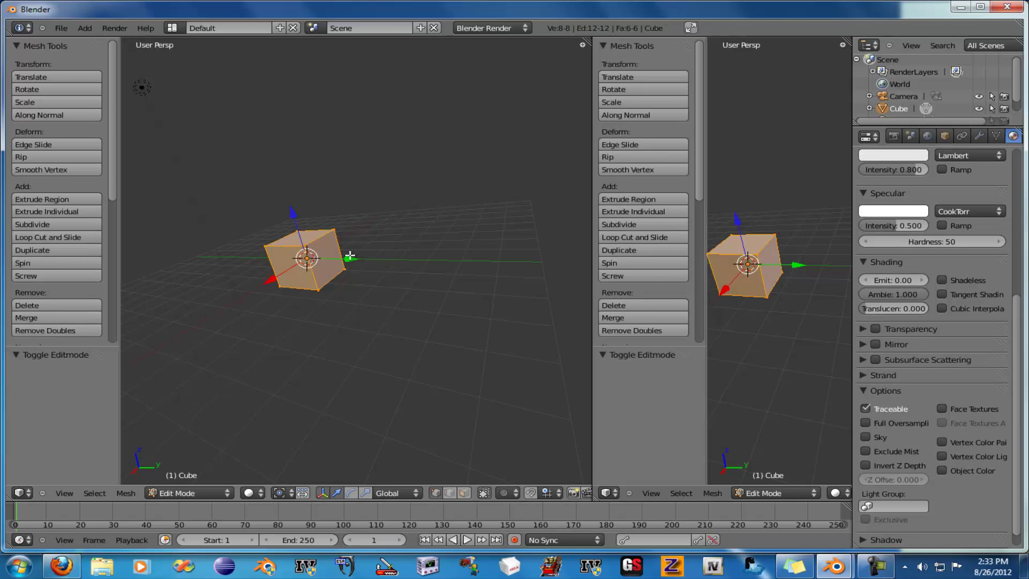
Select the whole cube mesh and change the right-hand view to the UV/Image Editor.
{"action": "key", "text": "a"}
{"action": "key", "text": "a"}
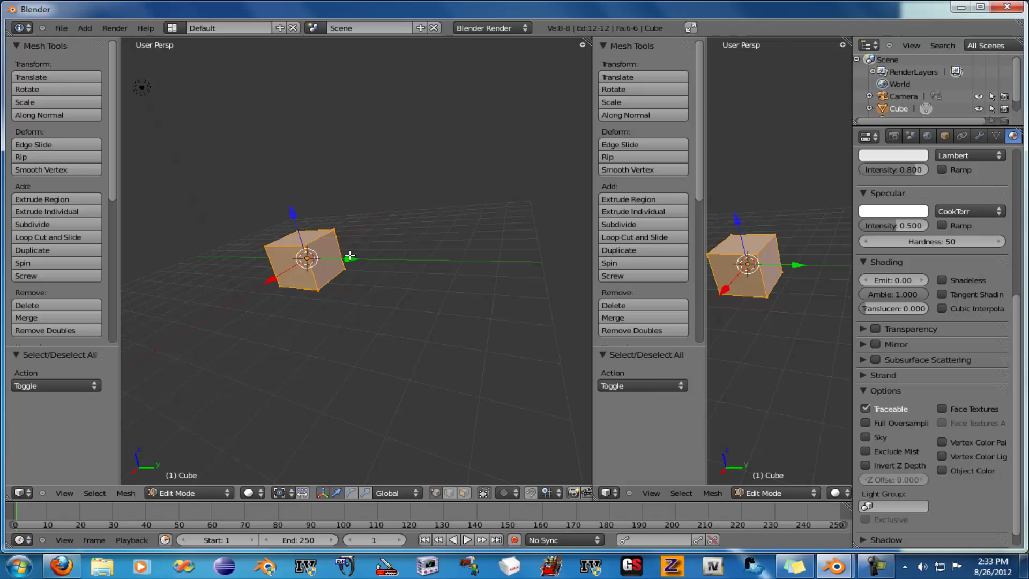
{"action": "left_click", "coordinate": [614, 494]}
{"action": "left_click", "coordinate": [628, 480]}
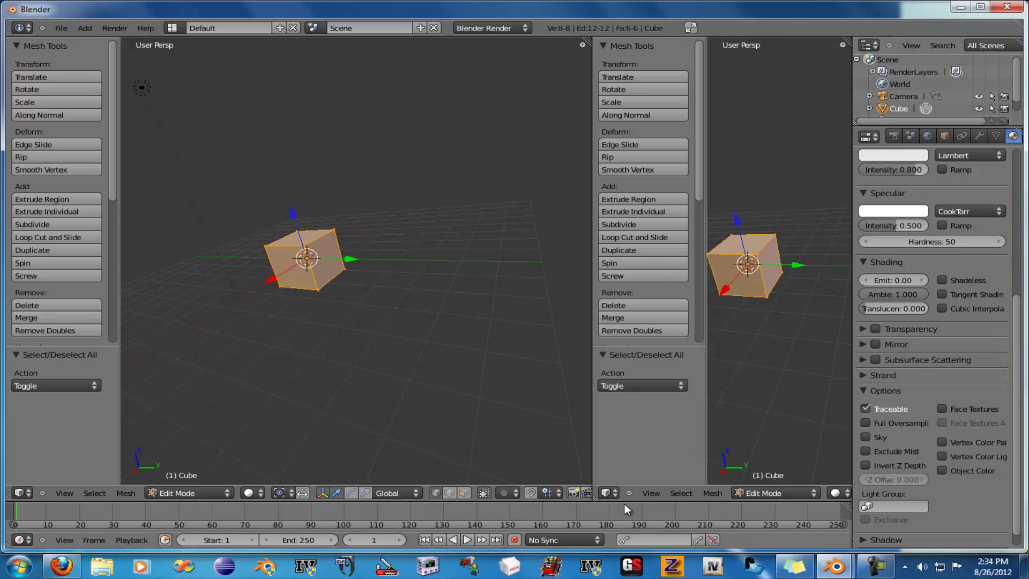
{"action": "left_click", "coordinate": [610, 493]}
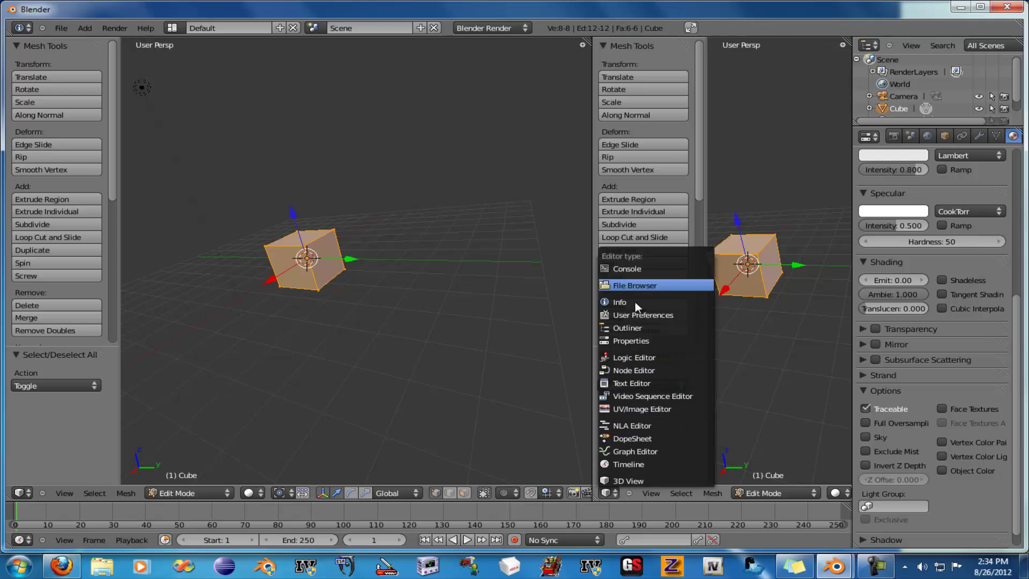
{"action": "left_click", "coordinate": [641, 409]}
Unwrap the cube's UVs and select them all in the UV editor.
{"action": "key", "text": "u"}
{"action": "left_click", "coordinate": [339, 268]}
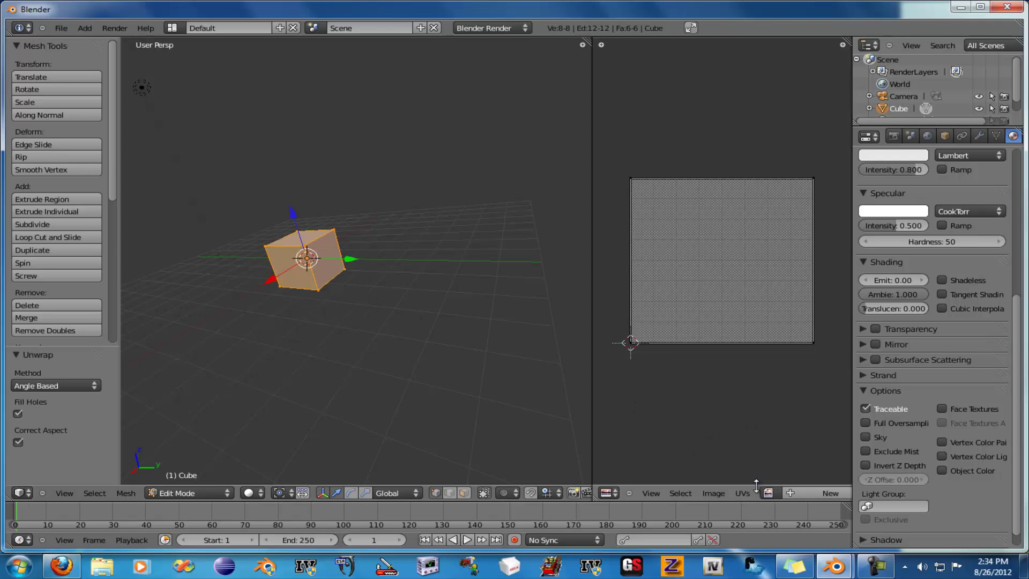
{"action": "key", "text": "a"}
{"action": "key", "text": "a"}
{"action": "key", "text": "a"}
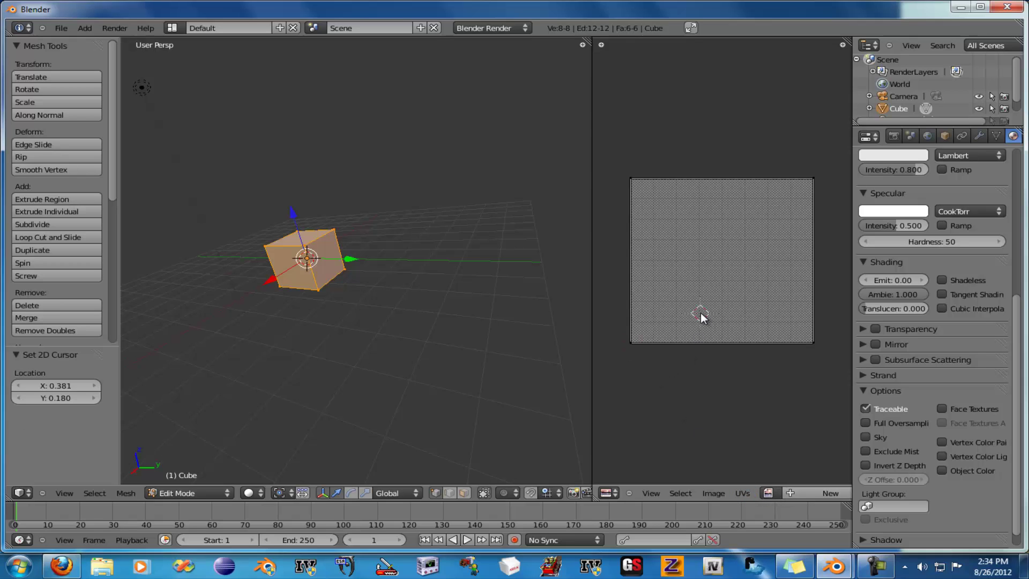
{"action": "left_click", "coordinate": [700, 313]}
{"action": "key", "text": "a"}
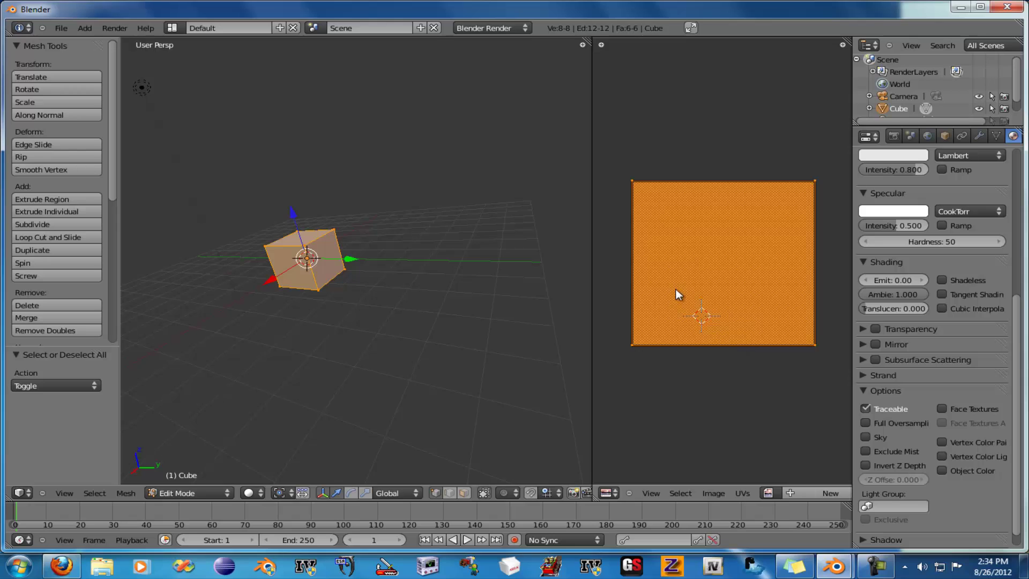
{"action": "middle_click_drag", "start_coordinate": [724, 352], "coordinate": [708, 326]}
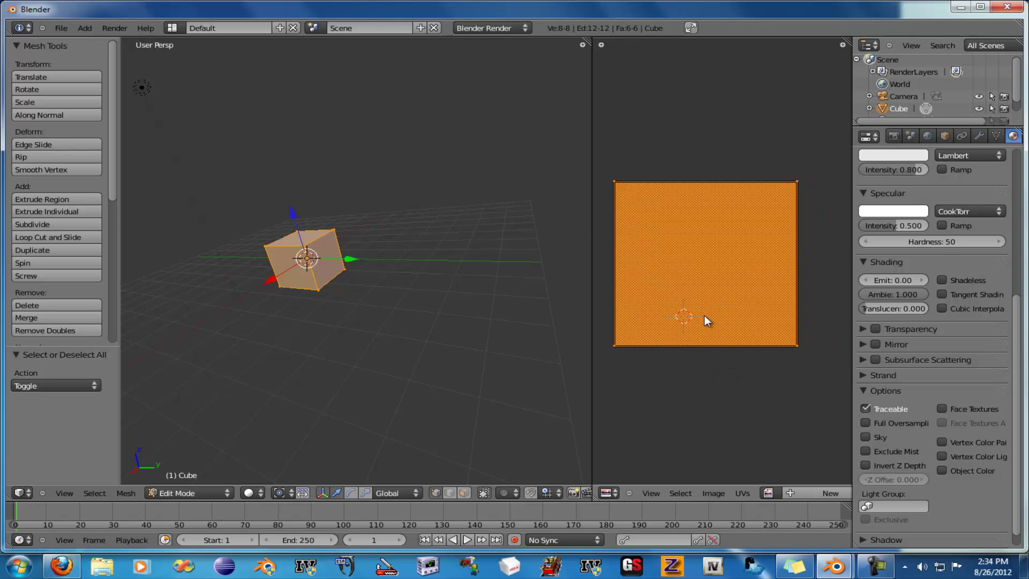
{"action": "key", "text": "g"}
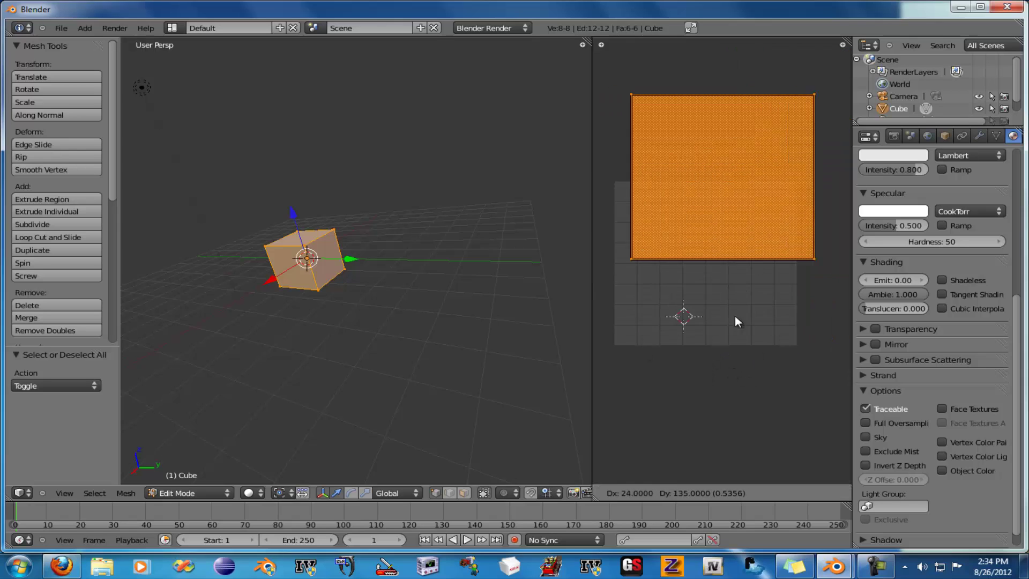
{"action": "key", "text": "Escape"}
{"action": "key", "text": "a"}
{"action": "key", "text": "a"}
Apply Cube Projection to the cube's UVs and bring the three-tile L layout fully into view.
{"action": "key", "text": "u"}
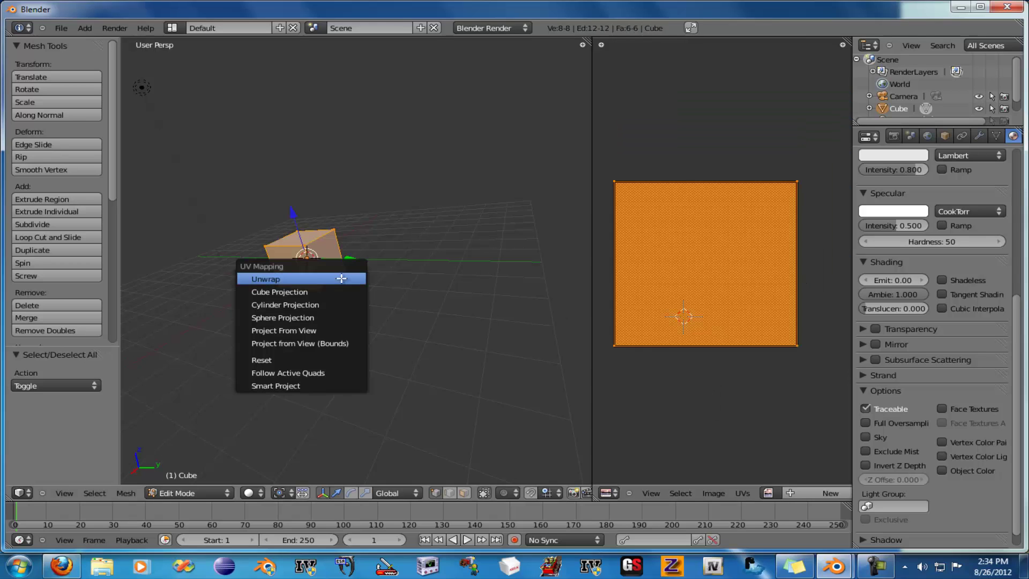
{"action": "left_click", "coordinate": [339, 293]}
{"action": "scroll", "coordinate": [636, 306], "scroll_direction": "down", "scroll_amount": 7}
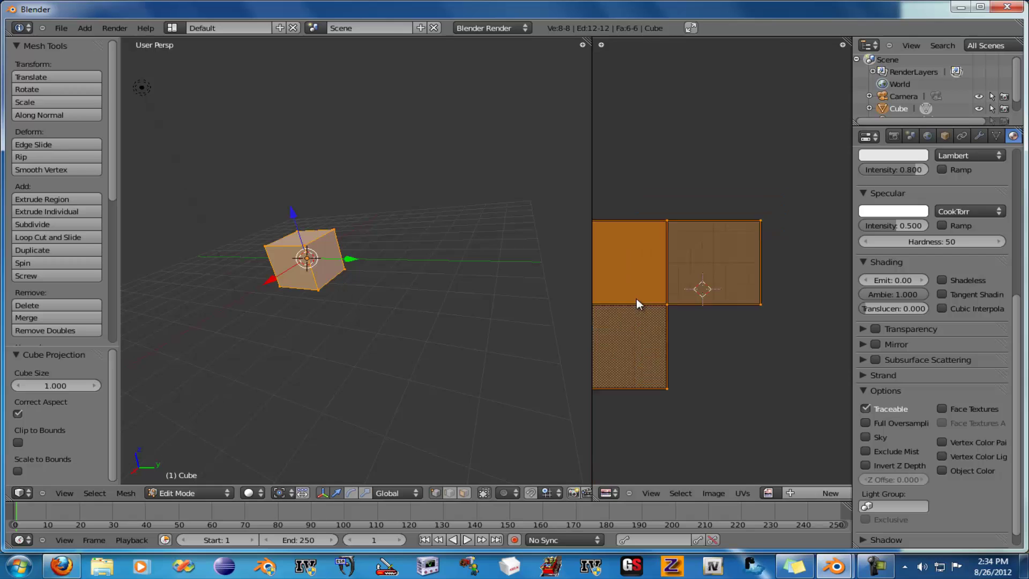
{"action": "scroll", "coordinate": [690, 306], "scroll_direction": "up", "scroll_amount": 7}
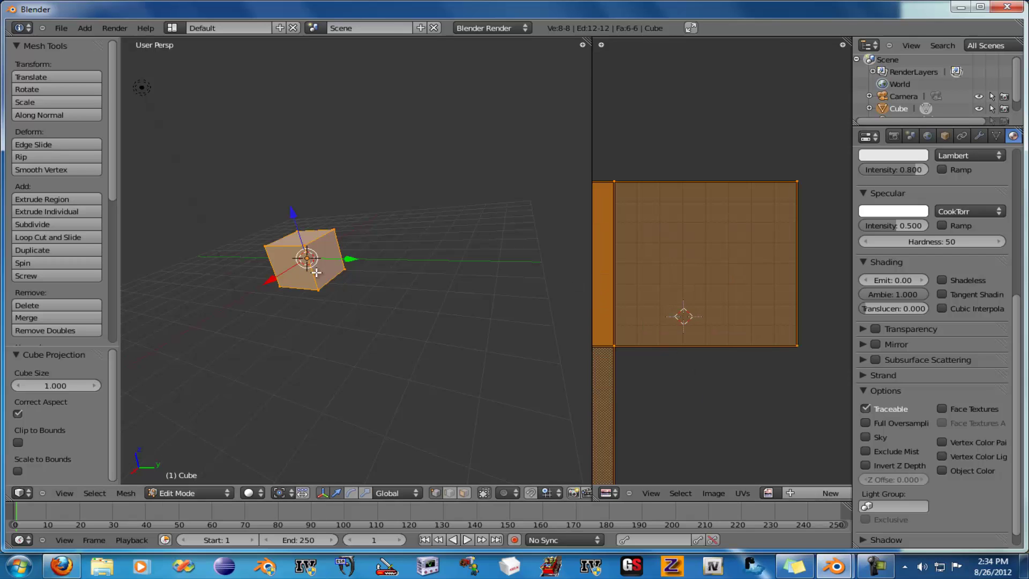
{"action": "key", "text": "u"}
{"action": "left_click", "coordinate": [241, 261]}
{"action": "key", "text": "u"}
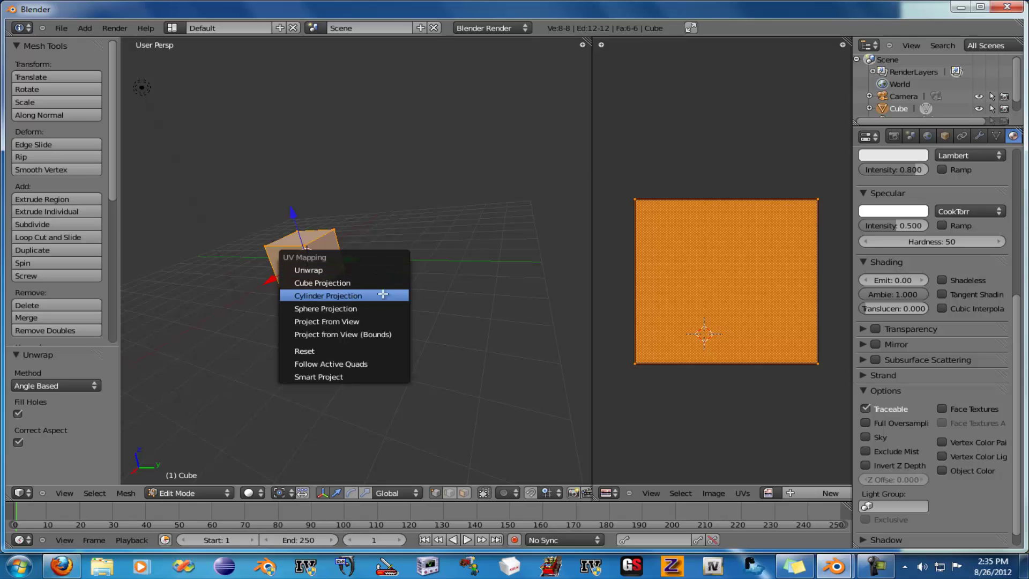
{"action": "left_click", "coordinate": [380, 283]}
{"action": "scroll", "coordinate": [676, 285], "scroll_direction": "down", "scroll_amount": 2}
{"action": "middle_click_drag", "start_coordinate": [679, 302], "coordinate": [724, 303]}
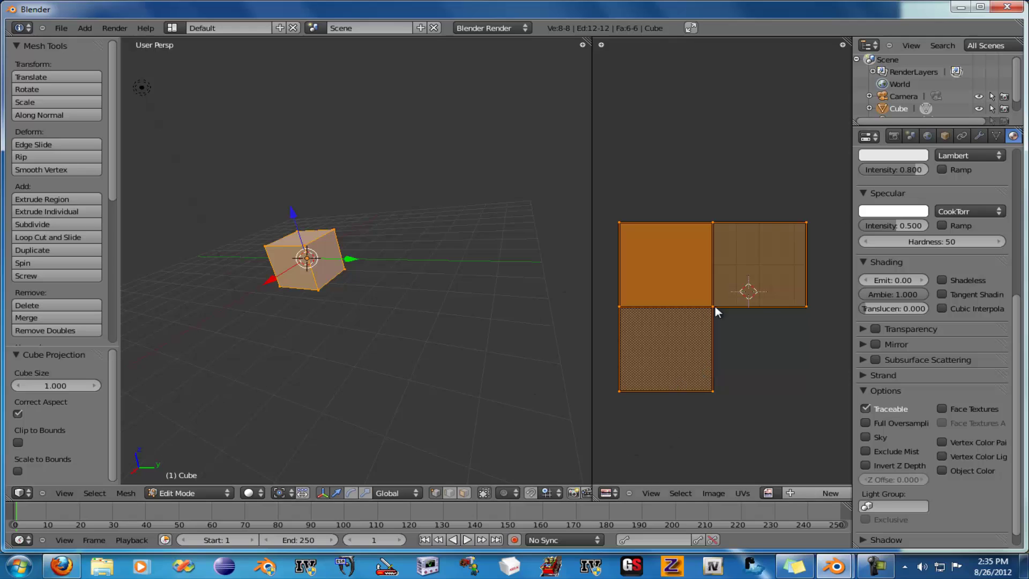
Create a new blank 1024×1024 image named Untitled and centre it behind the UV layout.
{"action": "left_click", "coordinate": [612, 493]}
{"action": "key", "text": "Escape"}
{"action": "left_click", "coordinate": [609, 494]}
{"action": "key", "text": "n"}
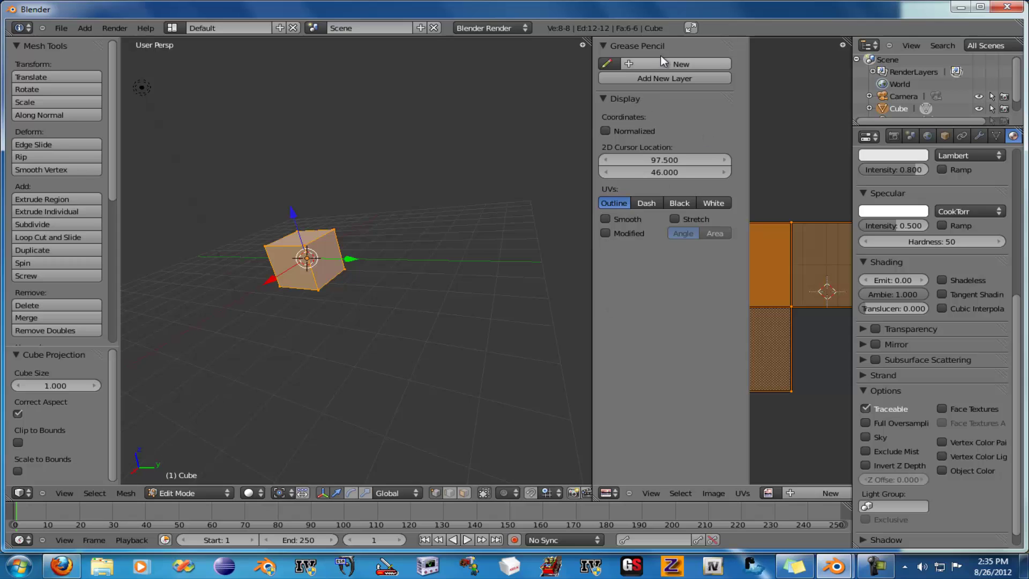
{"action": "left_click", "coordinate": [824, 491]}
{"action": "left_click", "coordinate": [825, 533]}
{"action": "scroll", "coordinate": [796, 273], "scroll_direction": "down", "scroll_amount": 3}
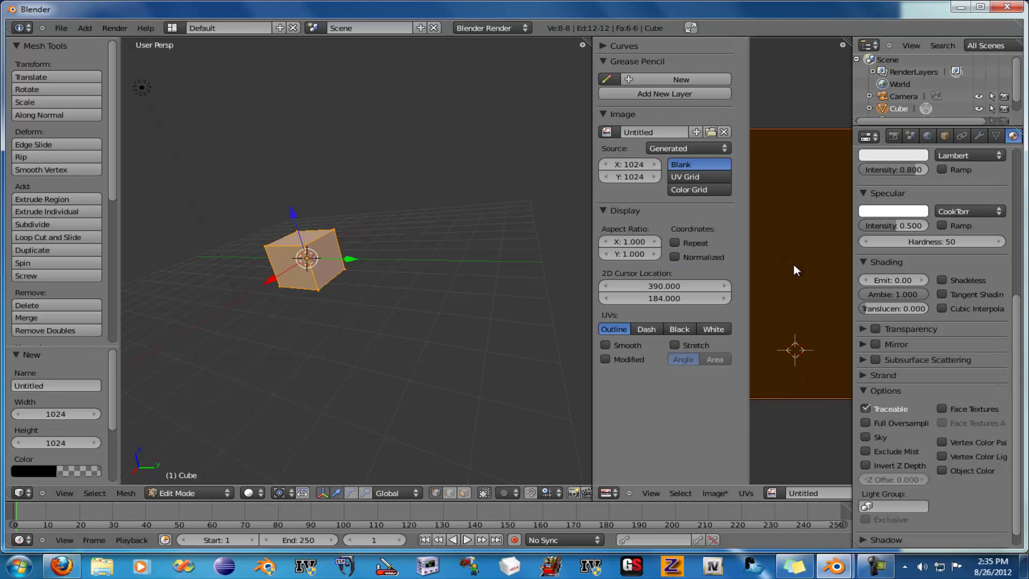
{"action": "scroll", "coordinate": [795, 286], "scroll_direction": "down", "scroll_amount": 1}
{"action": "middle_click_drag", "start_coordinate": [798, 283], "coordinate": [817, 295]}
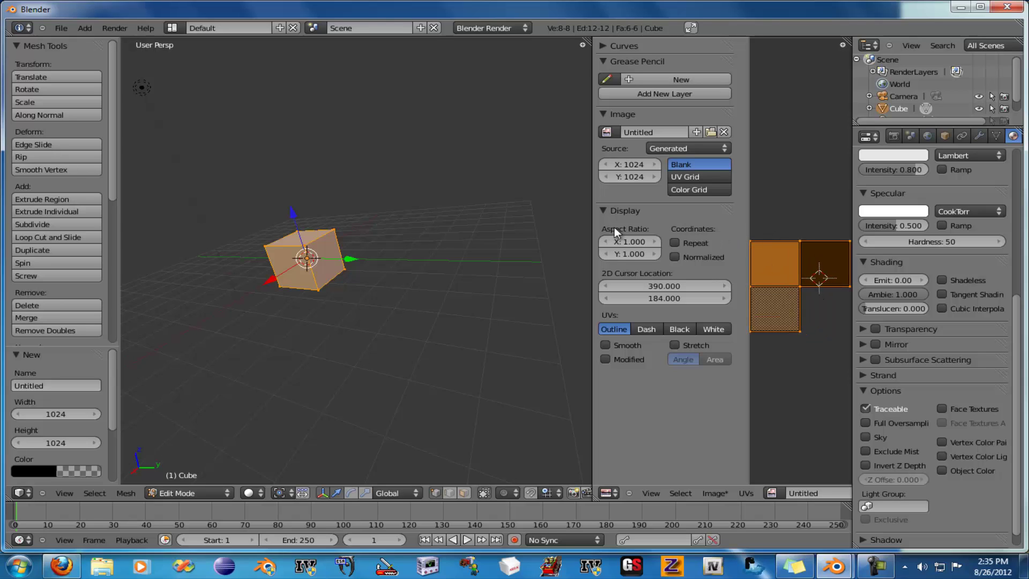
Widen the image editor beyond the 3D view and hide its side panel.
{"action": "left_click_drag", "start_coordinate": [591, 223], "coordinate": [427, 225]}
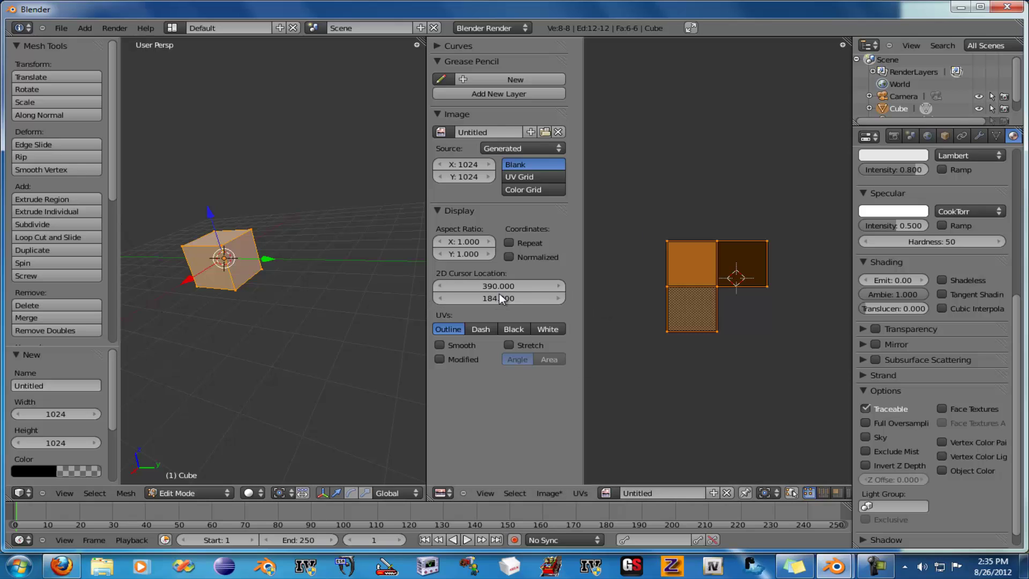
{"action": "key", "text": "n"}
{"action": "key", "text": "n"}
{"action": "left_click", "coordinate": [441, 76]}
{"action": "left_click", "coordinate": [560, 493]}
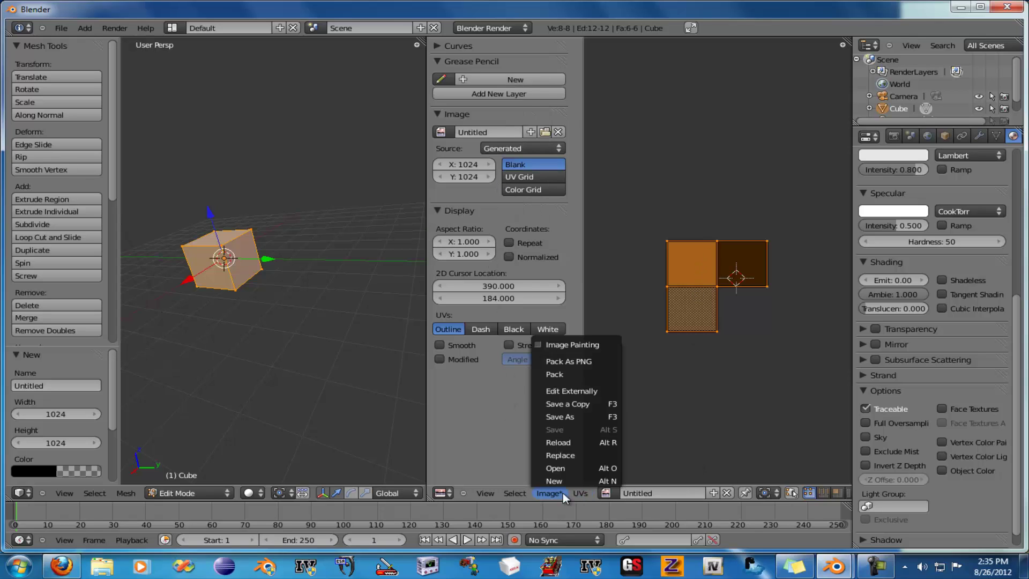
Enable Image Painting, pick red as the paint colour, and frame the whole 1024 image.
{"action": "left_click", "coordinate": [573, 345]}
{"action": "left_click_drag", "start_coordinate": [501, 355], "coordinate": [493, 391]}
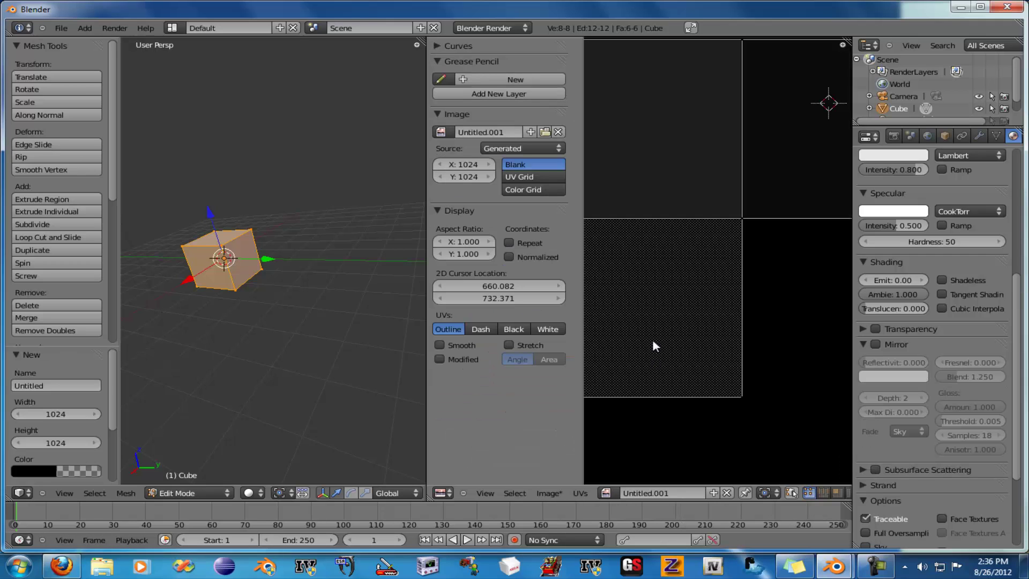
{"action": "scroll", "coordinate": [674, 258], "scroll_direction": "down", "scroll_amount": 5}
{"action": "middle_click_drag", "start_coordinate": [675, 260], "coordinate": [673, 314]}
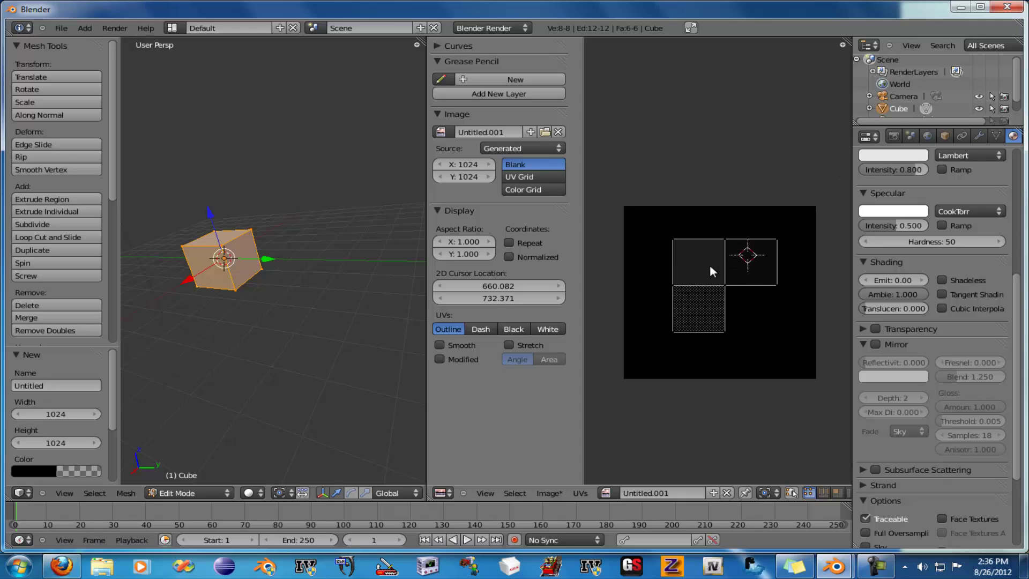
Re-enable image painting and paint the red number 1 on the top-right tile.
{"action": "left_click", "coordinate": [783, 234]}
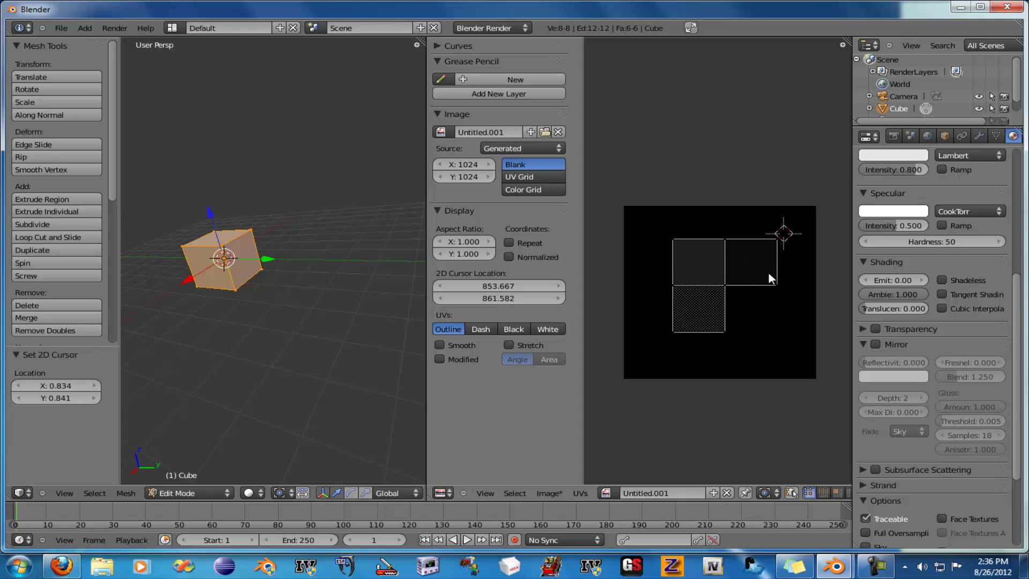
{"action": "left_click", "coordinate": [548, 493]}
{"action": "left_click", "coordinate": [552, 493]}
{"action": "left_click", "coordinate": [573, 344]}
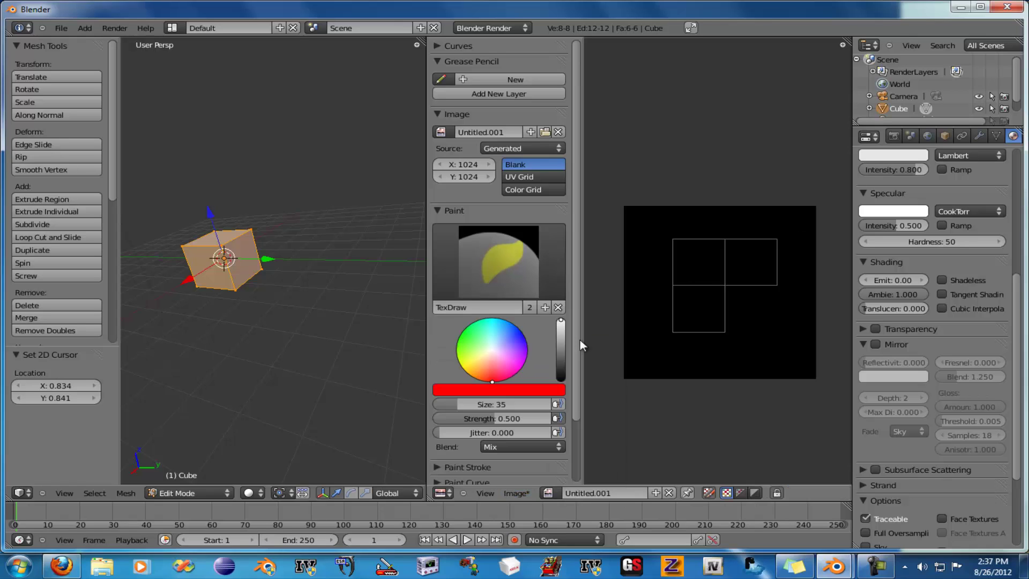
{"action": "left_click_drag", "start_coordinate": [750, 251], "coordinate": [751, 267]}
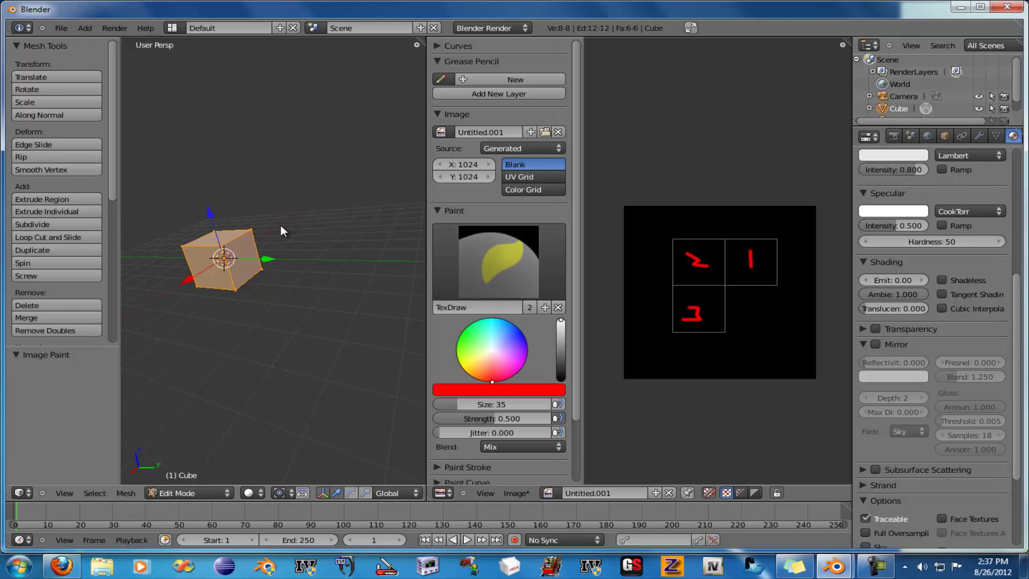
{"action": "key", "text": "Tab"}
Put the cube in Texture Paint mode, orbit to view its red numbers, then re-enter Edit Mode.
{"action": "middle_click_drag", "start_coordinate": [262, 233], "coordinate": [226, 414]}
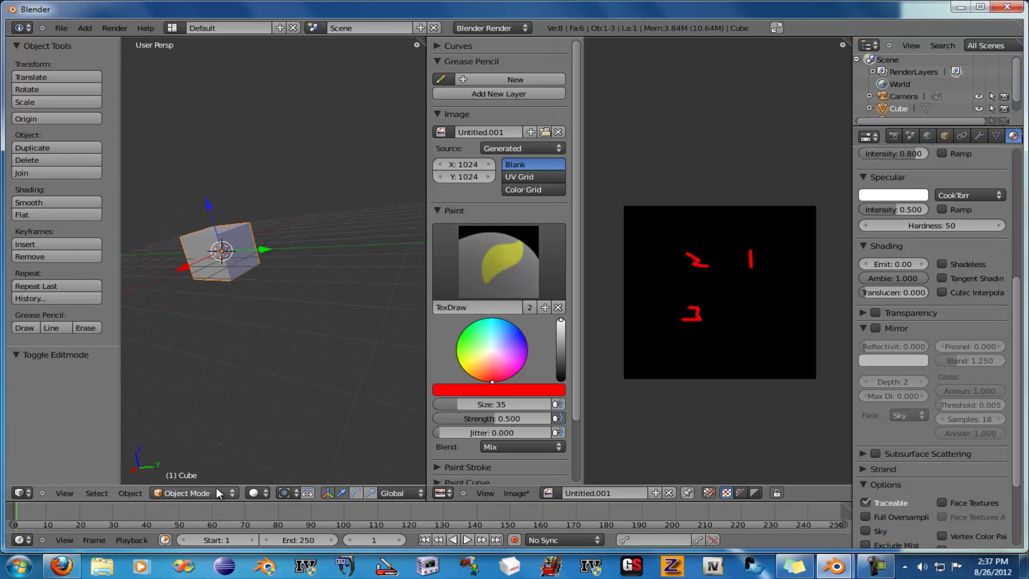
{"action": "left_click", "coordinate": [217, 492]}
{"action": "left_click", "coordinate": [207, 422]}
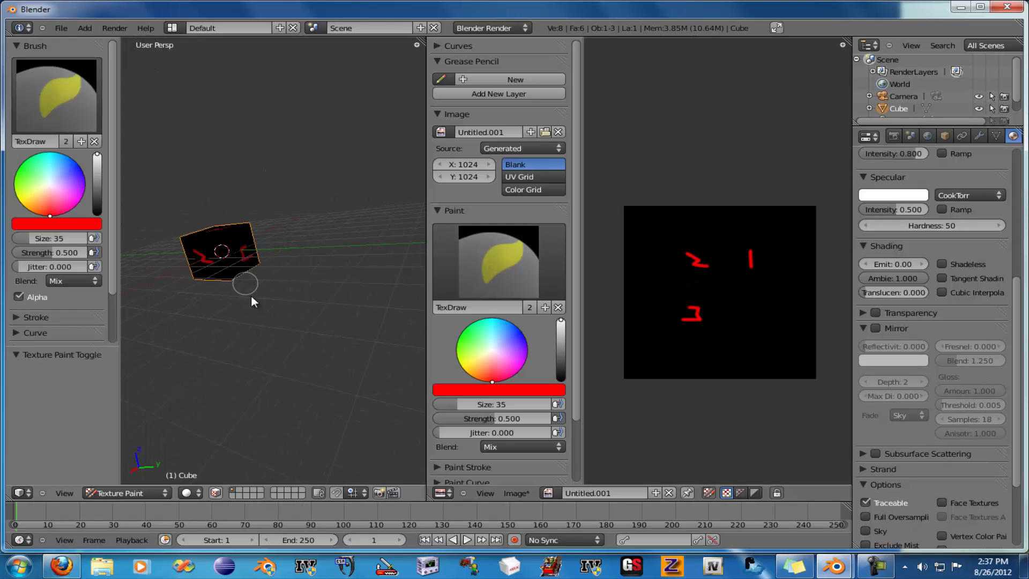
{"action": "middle_click_drag", "start_coordinate": [248, 285], "coordinate": [281, 356]}
{"action": "scroll", "coordinate": [291, 298], "scroll_direction": "up", "scroll_amount": 3}
{"action": "mouse_move", "coordinate": [291, 298]}
{"action": "middle_mouse_down"}
{"action": "mouse_move", "coordinate": [297, 271]}
{"action": "mouse_move", "coordinate": [263, 258]}
{"action": "mouse_move", "coordinate": [217, 267]}
{"action": "mouse_move", "coordinate": [229, 294]}
{"action": "mouse_move", "coordinate": [331, 217]}
{"action": "mouse_move", "coordinate": [282, 207]}
{"action": "mouse_move", "coordinate": [275, 195]}
{"action": "mouse_move", "coordinate": [277, 273]}
{"action": "mouse_move", "coordinate": [264, 294]}
{"action": "middle_mouse_up"}
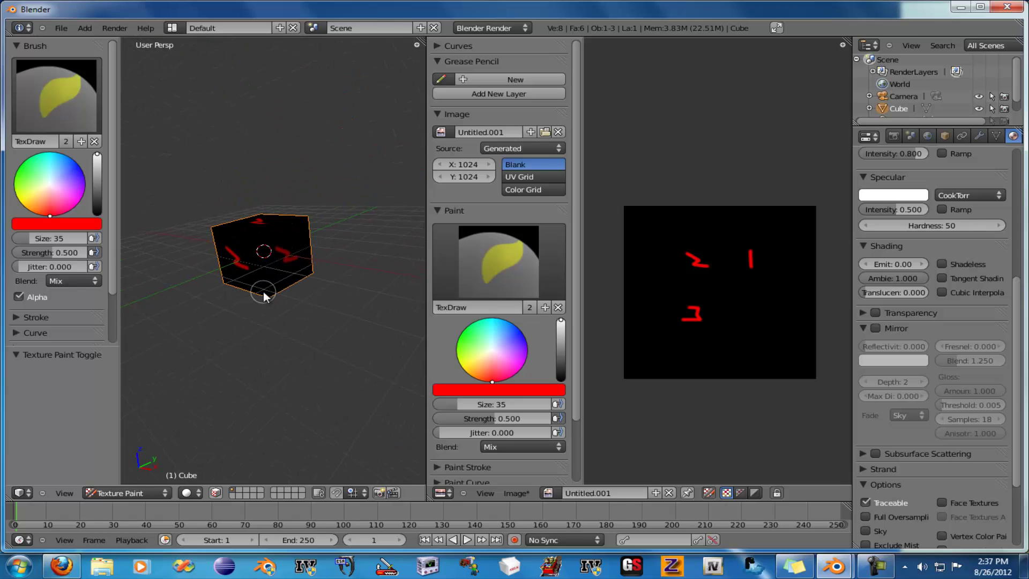
{"action": "key", "text": "Tab"}
Unwrap and then Reset the cube's UVs, and return to Texture Paint mode viewing the cube frontally.
{"action": "key", "text": "u"}
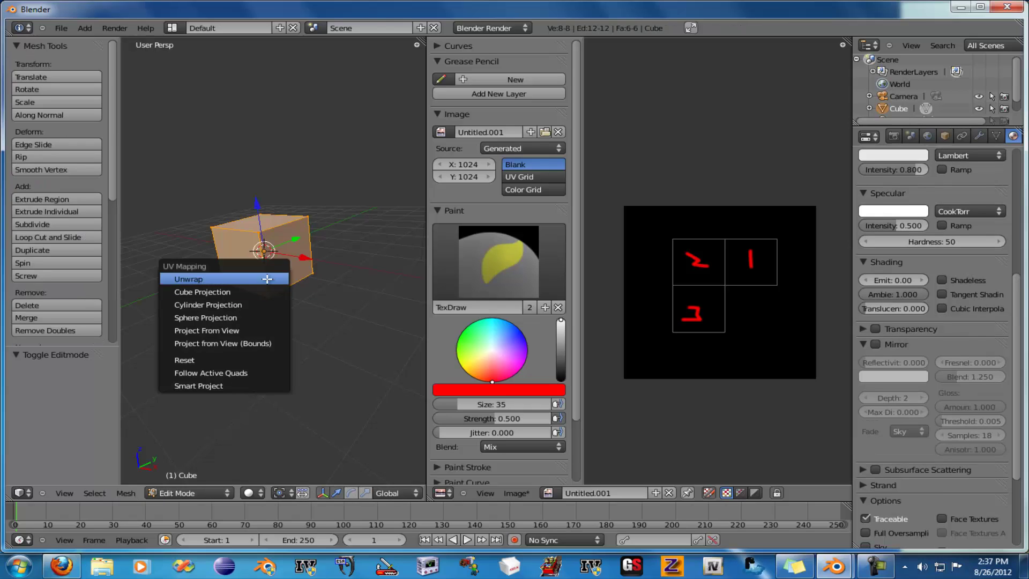
{"action": "left_click", "coordinate": [267, 279]}
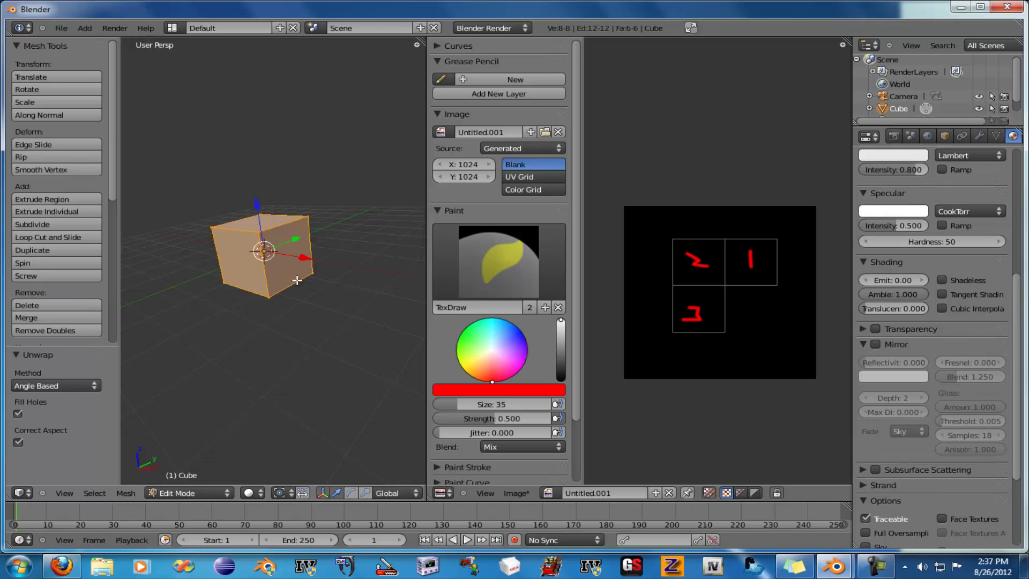
{"action": "key", "text": "u"}
{"action": "left_click", "coordinate": [283, 358]}
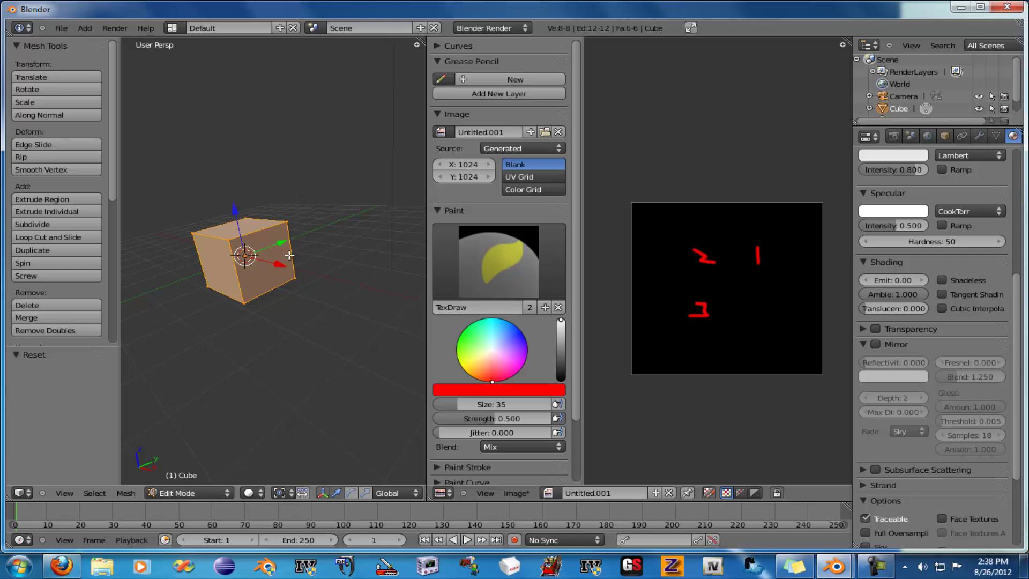
{"action": "key", "text": "Tab"}
{"action": "middle_click_drag", "start_coordinate": [288, 250], "coordinate": [291, 281]}
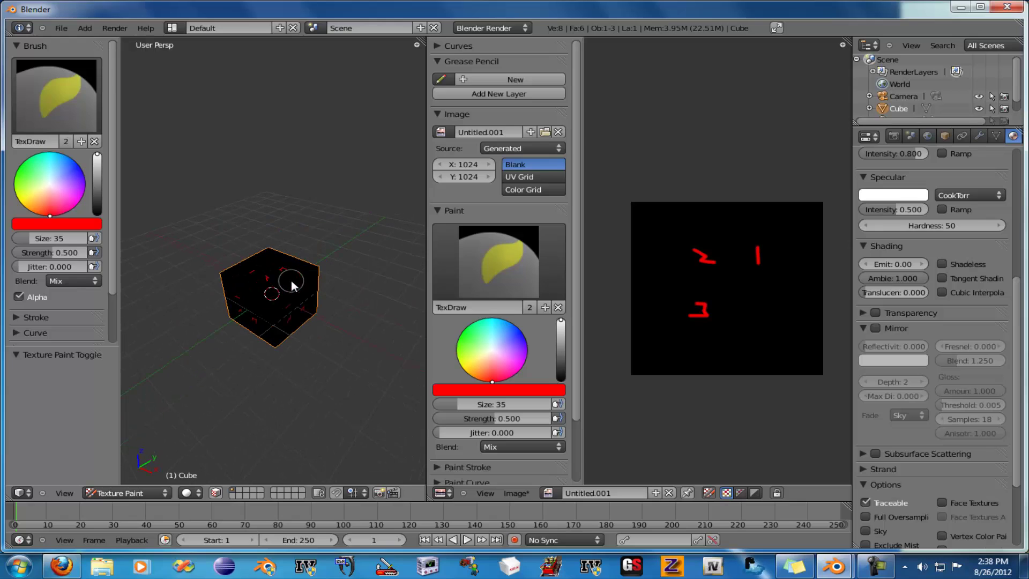